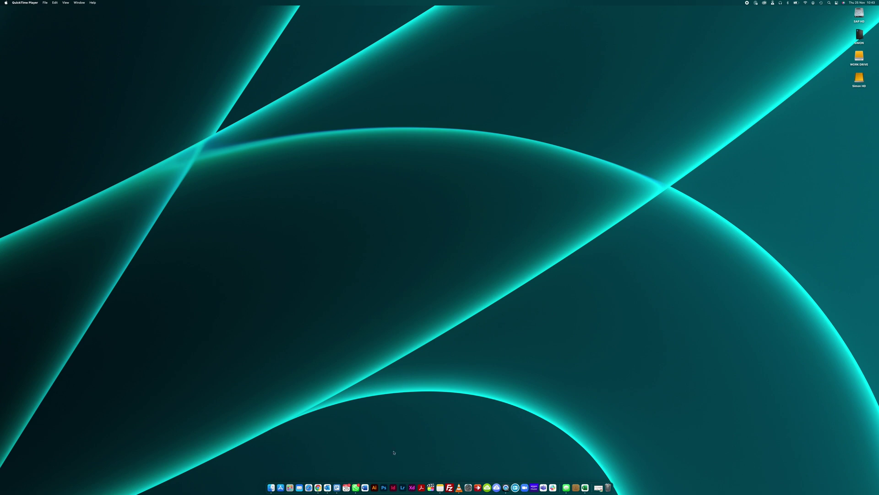
Launch InDesign from its Dock icon and create a blank A4 document from the Home screen.
{"action": "right_click", "coordinate": [393, 485]}
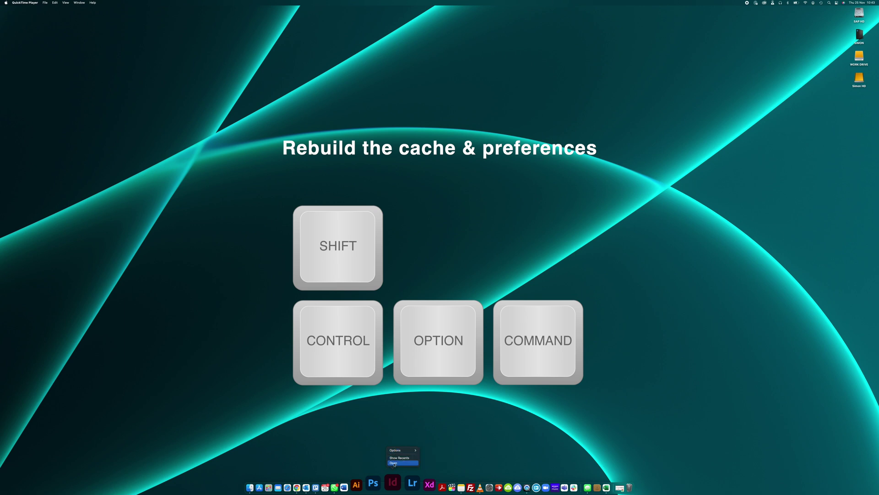
{"action": "left_click", "coordinate": [395, 464]}
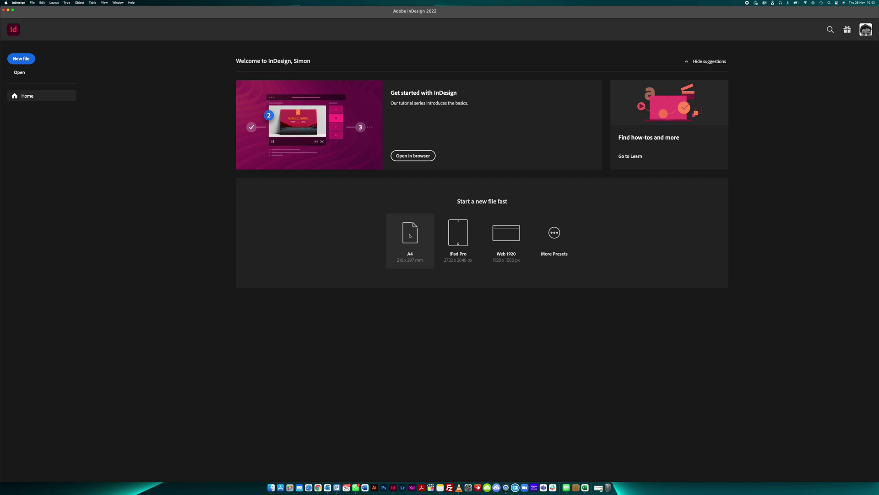
{"action": "left_click", "coordinate": [410, 235]}
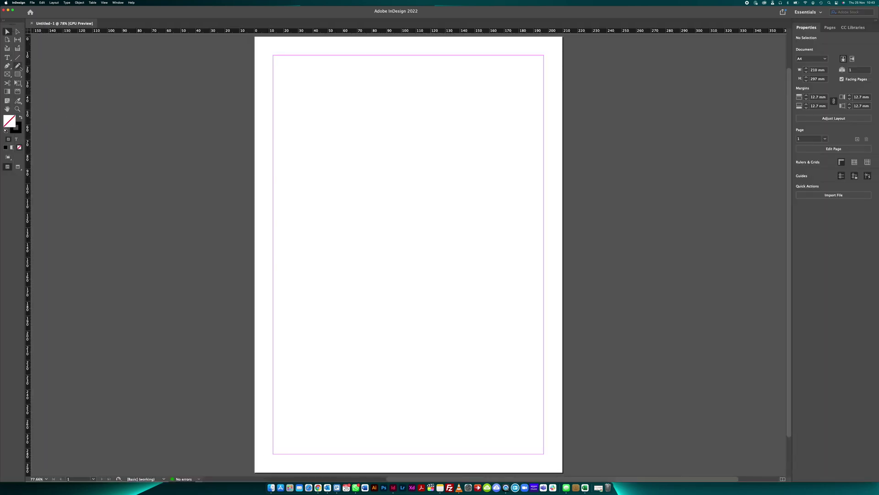
Draw three overlapping outlined rectangle frames on the A4 page.
{"action": "left_click_drag", "start_coordinate": [298, 157], "coordinate": [387, 280]}
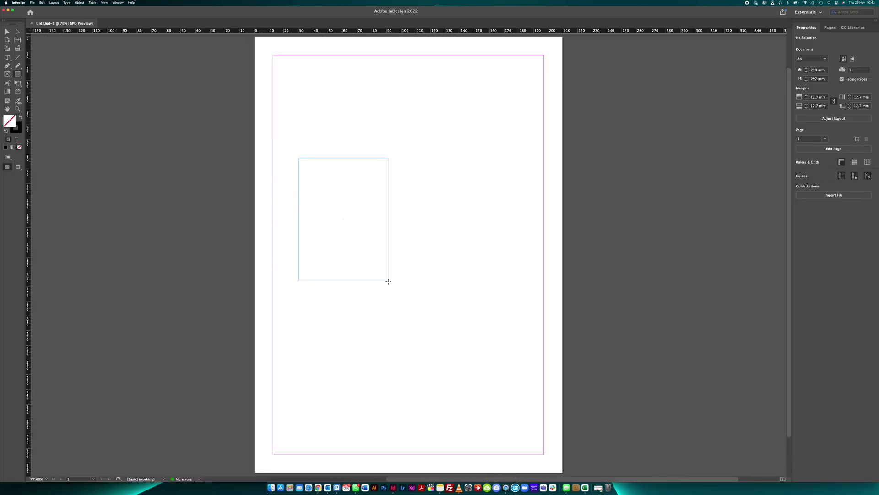
{"action": "left_click_drag", "start_coordinate": [362, 188], "coordinate": [479, 334]}
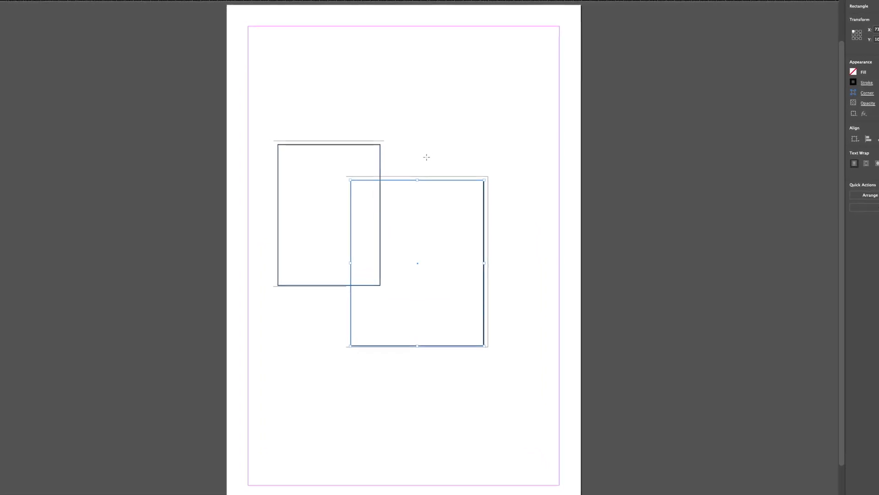
{"action": "left_click_drag", "start_coordinate": [428, 140], "coordinate": [515, 239]}
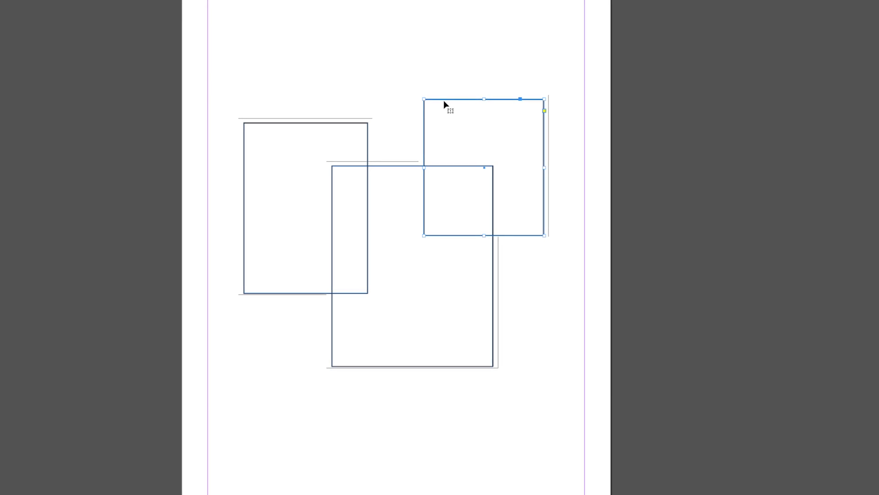
Add resized solid black rectangle copies layered over the outlined frames.
{"action": "left_click_drag", "start_coordinate": [446, 104], "coordinate": [342, 54]}
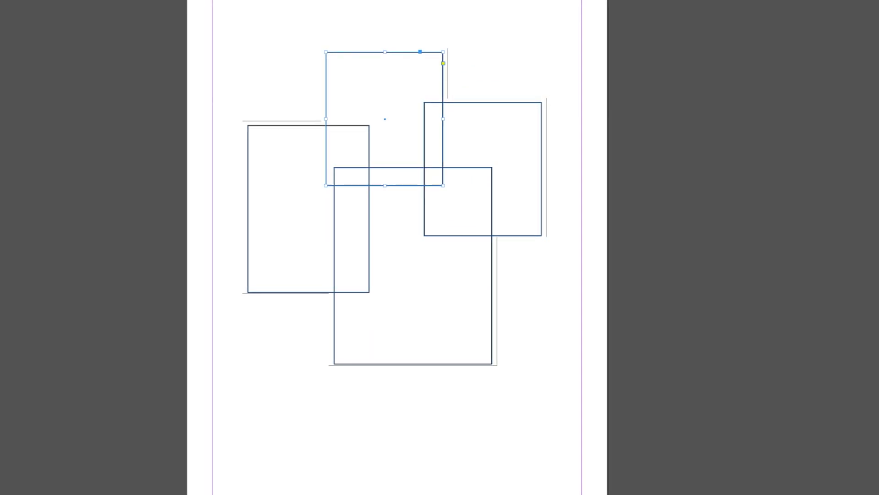
{"action": "key", "text": "shift+x"}
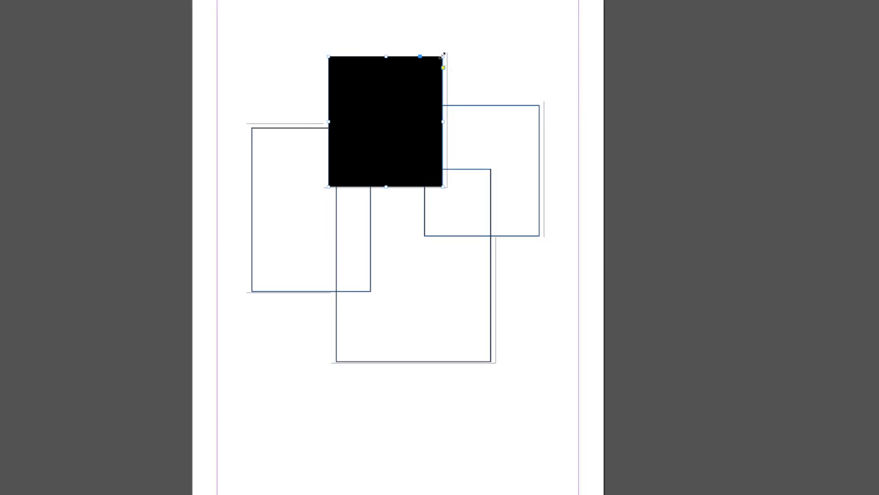
{"action": "left_click_drag", "start_coordinate": [444, 54], "coordinate": [399, 91]}
{"action": "left_click_drag", "start_coordinate": [376, 124], "coordinate": [449, 216]}
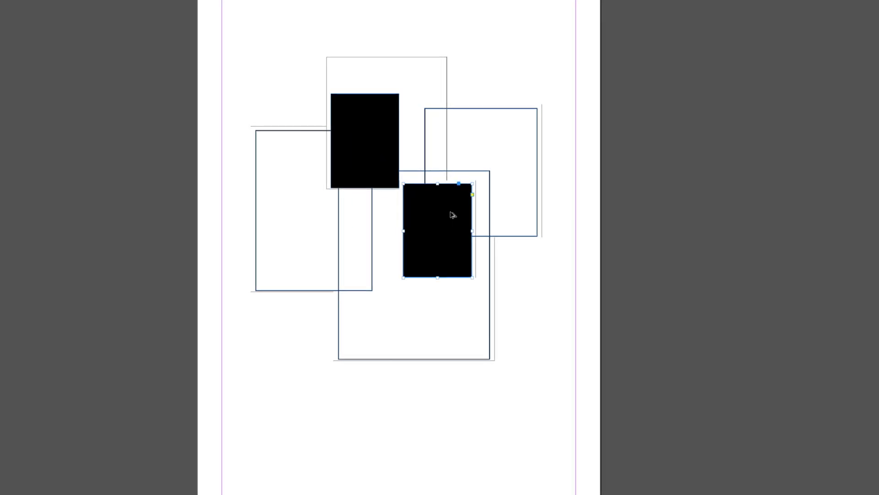
{"action": "key", "text": "ctrl+equal"}
{"action": "key", "text": "ctrl+equal"}
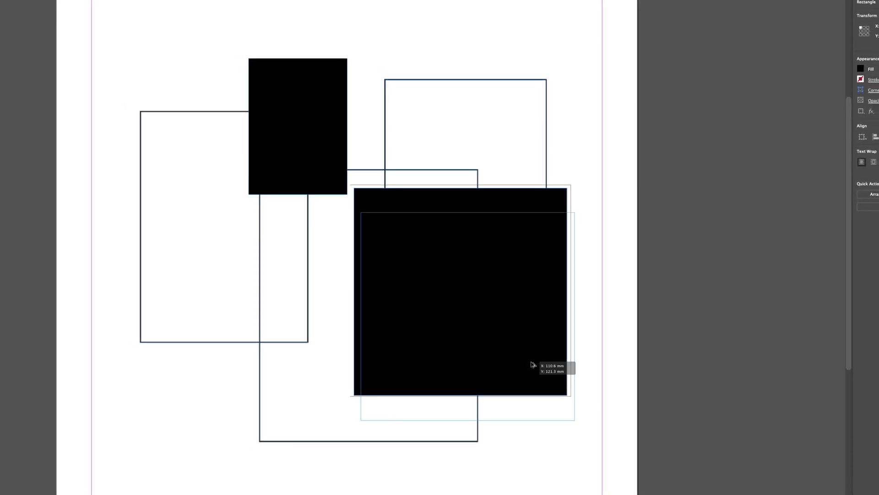
{"action": "left_click_drag", "start_coordinate": [523, 337], "coordinate": [481, 389]}
{"action": "mouse_move", "coordinate": [524, 239]}
{"action": "left_mouse_down"}
{"action": "mouse_move", "coordinate": [443, 298]}
{"action": "mouse_move", "coordinate": [486, 332]}
{"action": "left_mouse_up"}
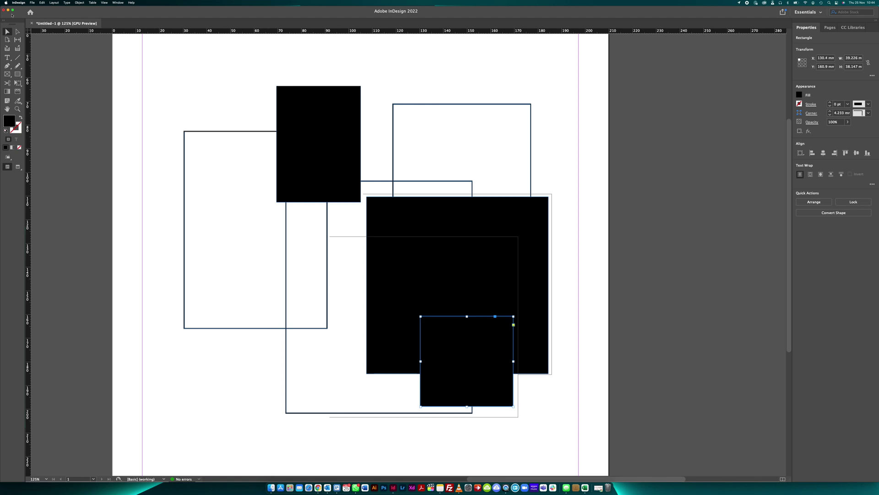
Close the rectangle document with Don't Save and open the InDesign Preferences menu.
{"action": "key", "text": "super+w"}
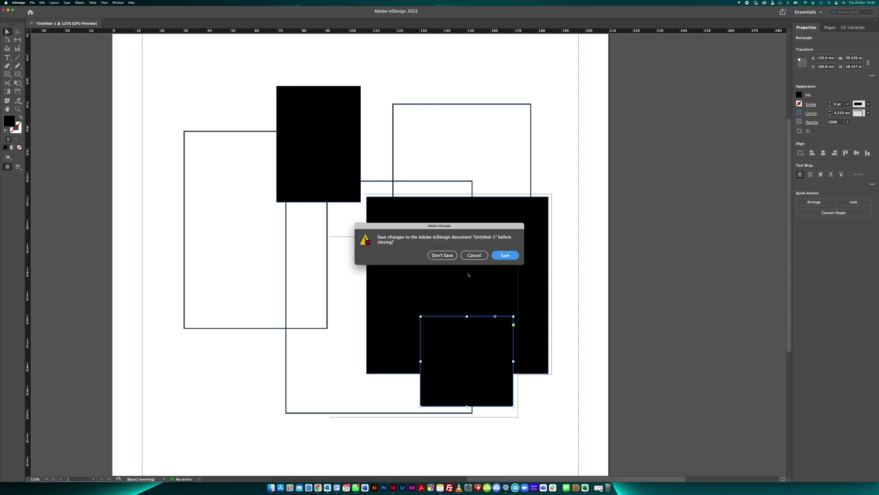
{"action": "left_click", "coordinate": [442, 255]}
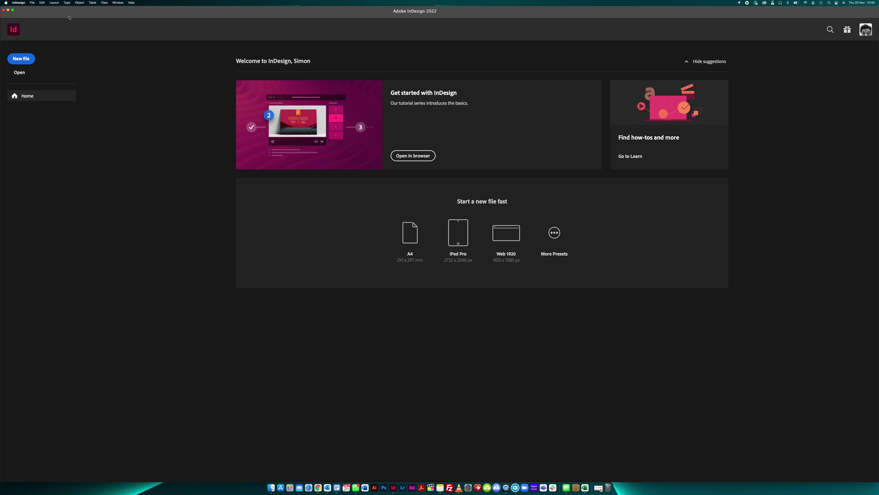
{"action": "left_click", "coordinate": [25, 3]}
{"action": "mouse_move", "coordinate": [36, 26]}
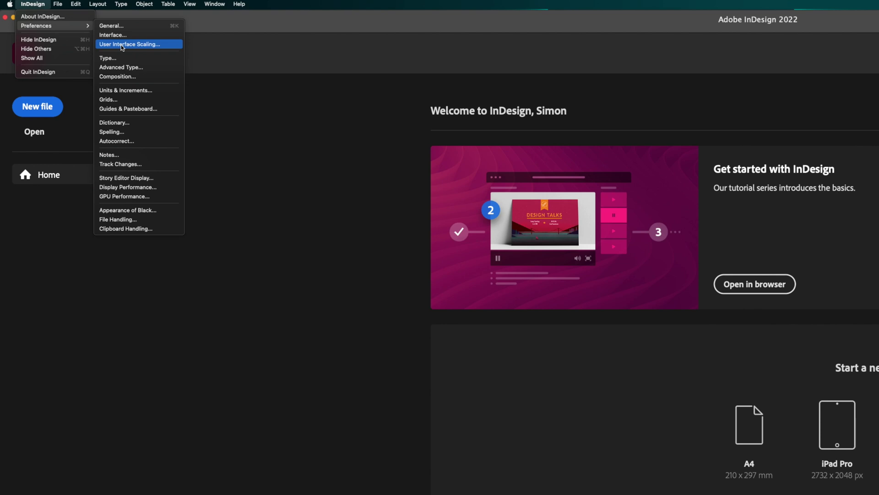
Set UI Sizing to Small, restart InDesign, enlarge the window, and create an A4 document.
{"action": "left_click", "coordinate": [121, 45]}
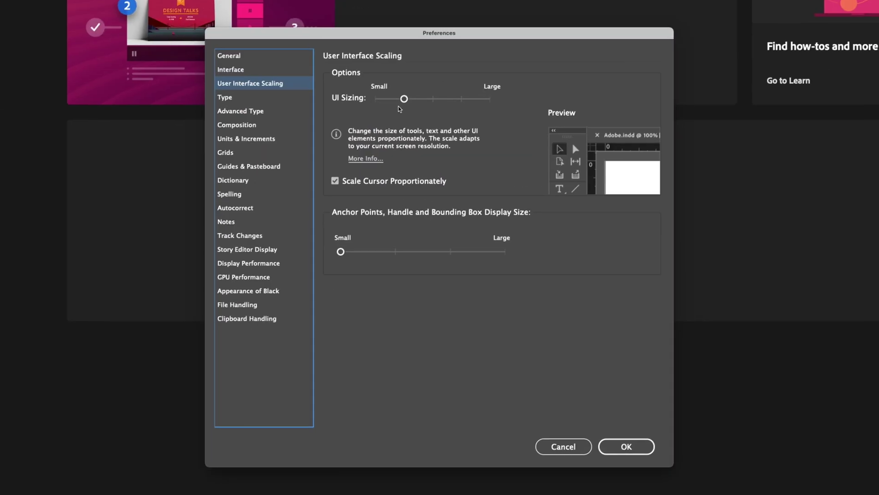
{"action": "left_click_drag", "start_coordinate": [404, 100], "coordinate": [374, 100]}
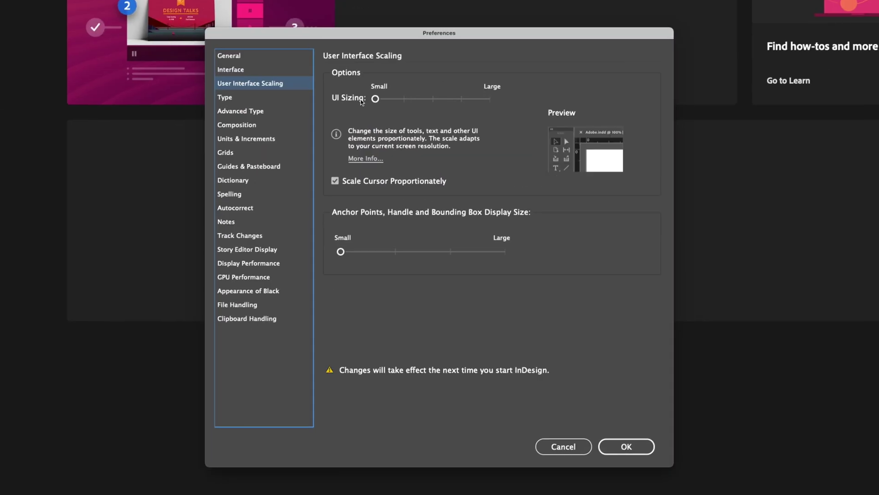
{"action": "left_click", "coordinate": [626, 446]}
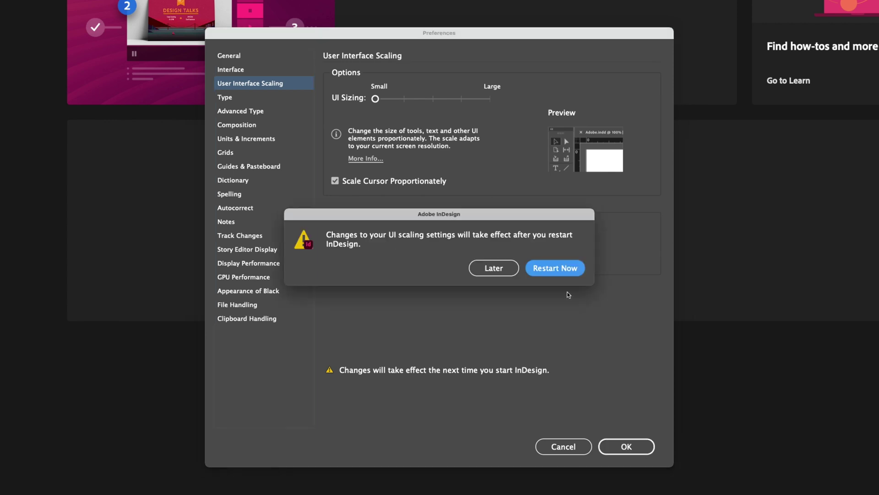
{"action": "left_click", "coordinate": [555, 268]}
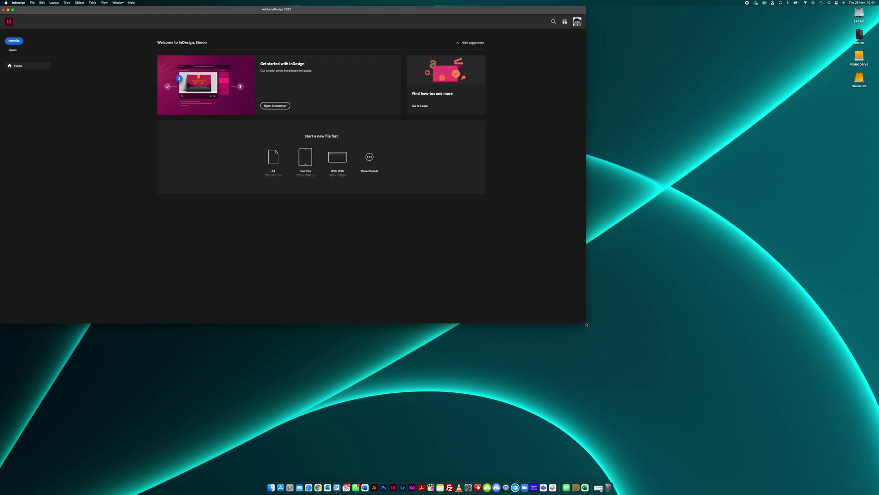
{"action": "left_click_drag", "start_coordinate": [586, 324], "coordinate": [878, 484]}
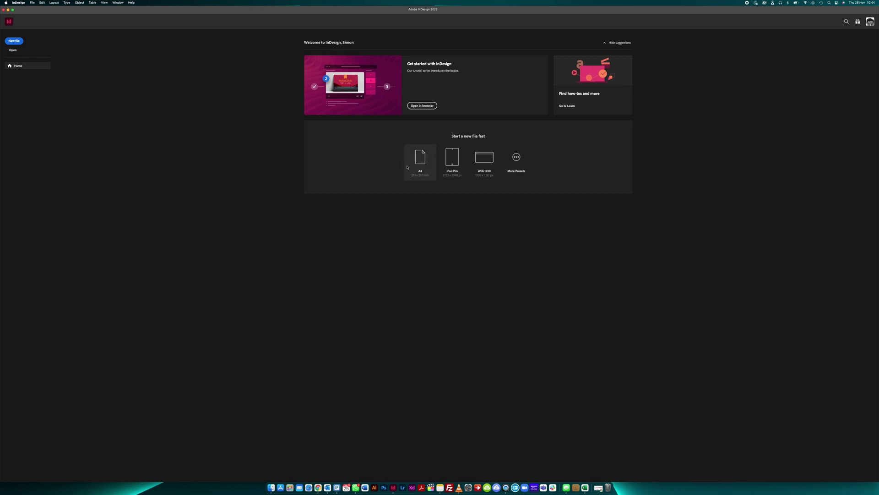
{"action": "left_click", "coordinate": [415, 172]}
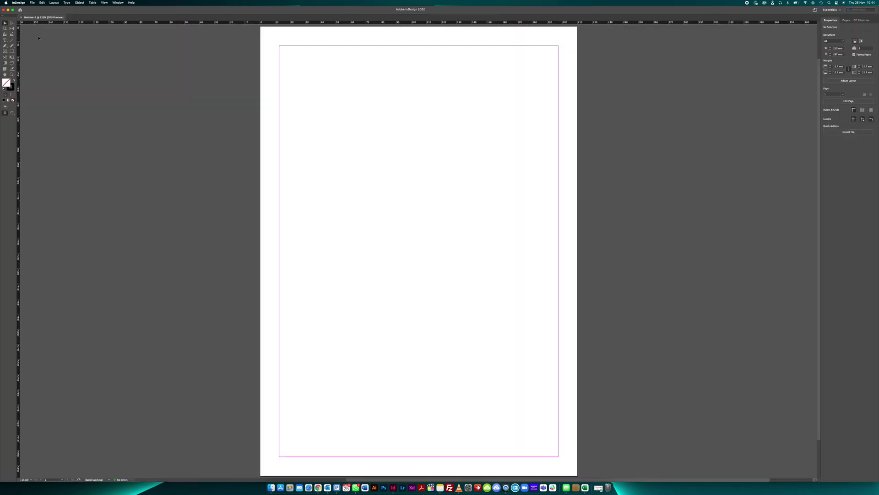
Draw three outlined rectangles: tall left, upper right and lower right.
{"action": "left_click_drag", "start_coordinate": [300, 131], "coordinate": [392, 300]}
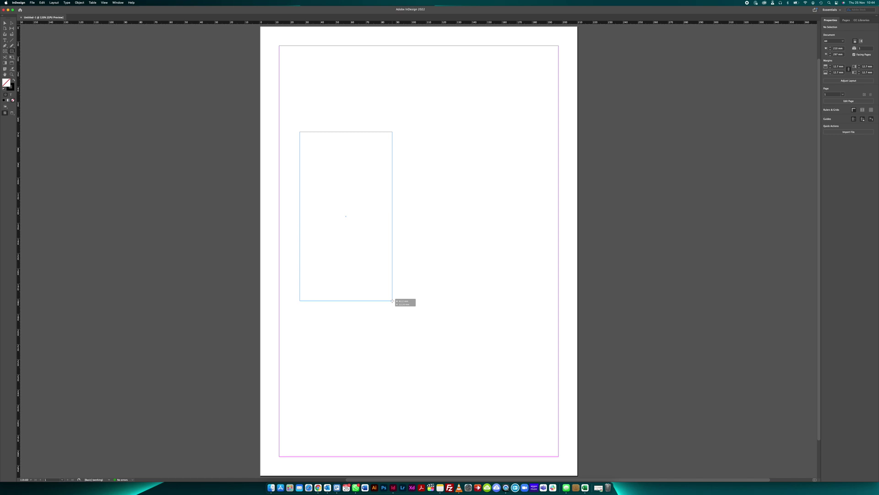
{"action": "left_click_drag", "start_coordinate": [413, 108], "coordinate": [514, 260]}
{"action": "left_click_drag", "start_coordinate": [410, 275], "coordinate": [536, 393]}
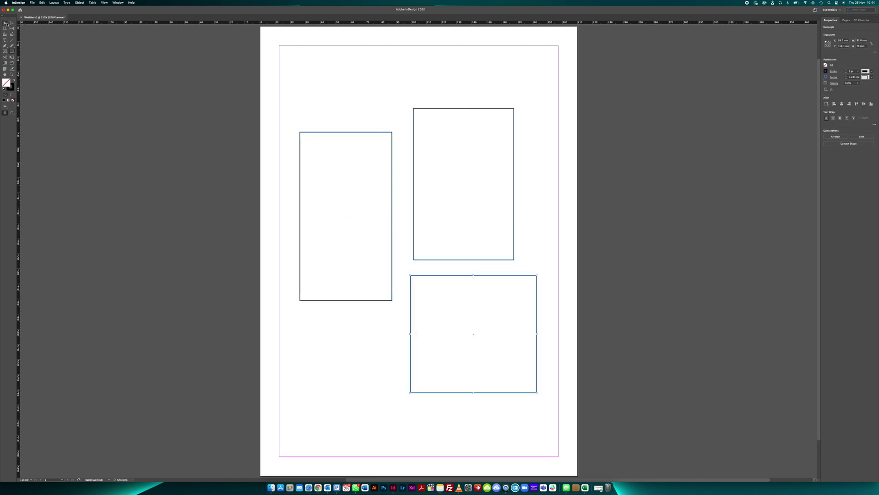
Fill a rectangle black and place resized black copies over the outlines and near the top.
{"action": "key", "text": "shift+x"}
{"action": "mouse_move", "coordinate": [466, 307]}
{"action": "left_mouse_down"}
{"action": "mouse_move", "coordinate": [402, 275]}
{"action": "mouse_move", "coordinate": [474, 185]}
{"action": "mouse_move", "coordinate": [421, 202]}
{"action": "left_mouse_up"}
{"action": "scroll", "coordinate": [422, 203], "scroll_direction": "up", "scroll_amount": 2}
{"action": "scroll", "coordinate": [422, 205], "scroll_direction": "up", "scroll_amount": 2}
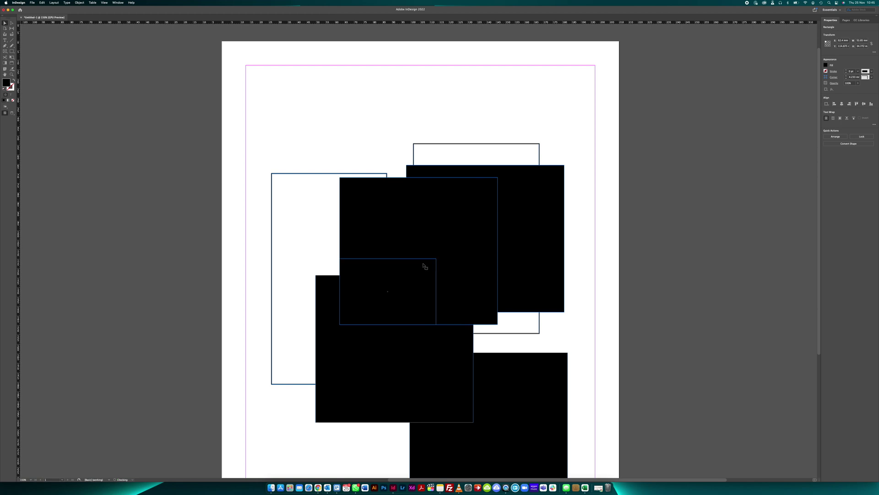
{"action": "left_click_drag", "start_coordinate": [497, 178], "coordinate": [436, 258]}
{"action": "left_click_drag", "start_coordinate": [395, 282], "coordinate": [342, 156]}
{"action": "left_click_drag", "start_coordinate": [341, 156], "coordinate": [504, 106]}
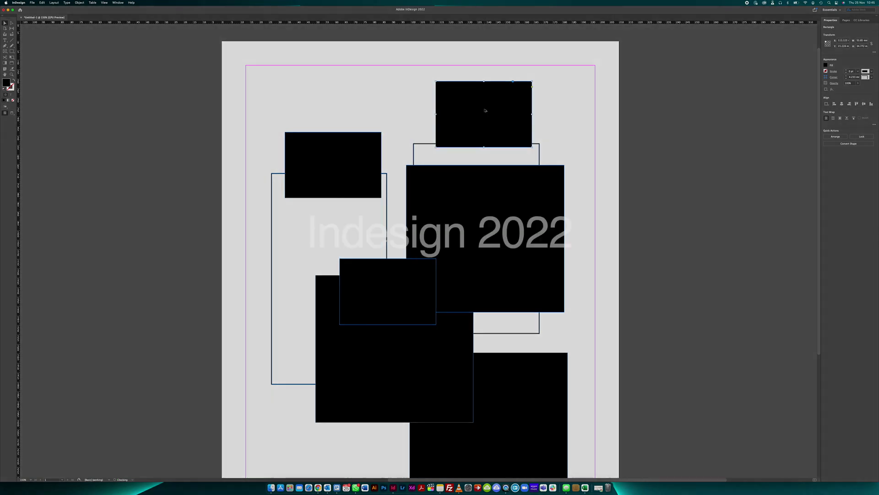